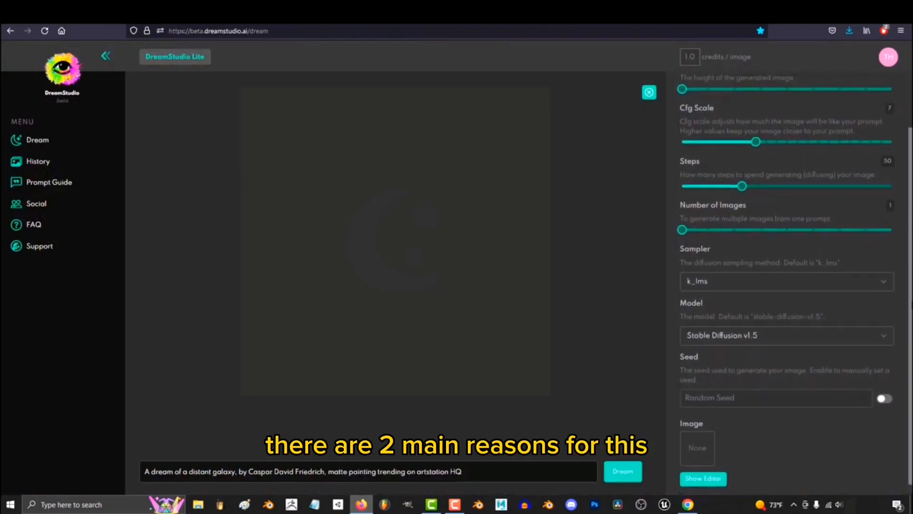
- Set the number of images to 9 and generate images from the beautiful fantasy geisha witch prompt
{"action": "left_click_drag", "start_coordinate": [682, 295], "coordinate": [881, 328]}
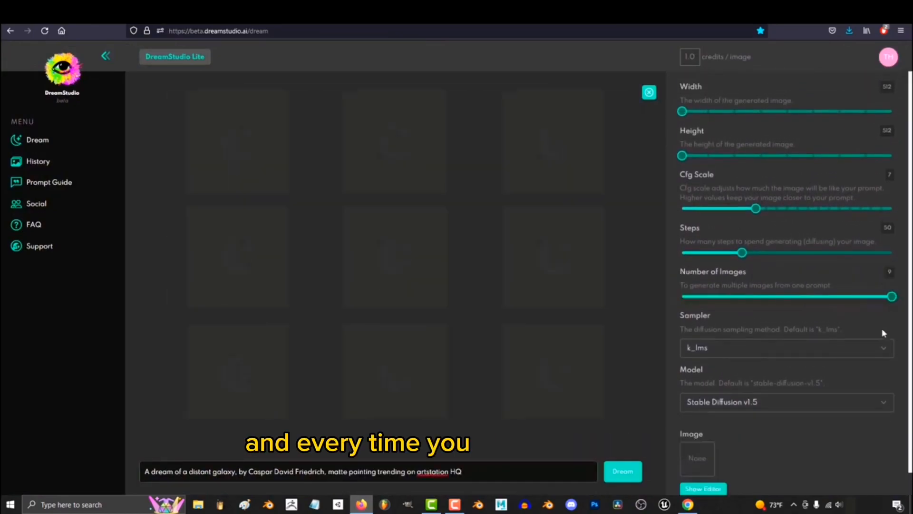
{"action": "scroll", "coordinate": [877, 335], "scroll_direction": "down", "scroll_amount": 1}
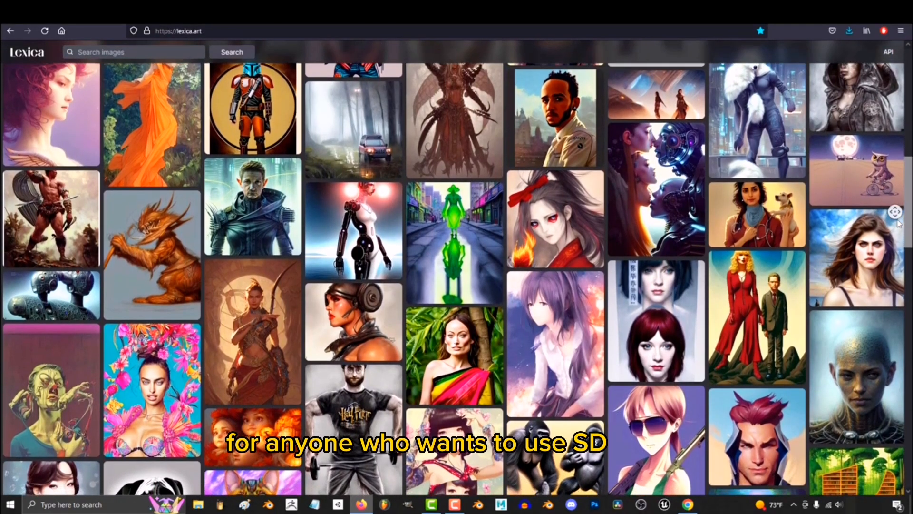
{"action": "middle_click", "coordinate": [898, 224]}
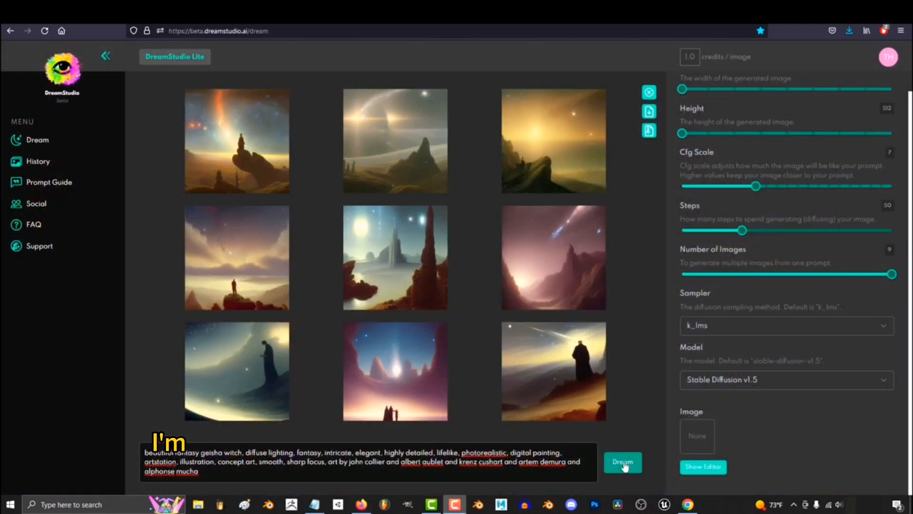
{"action": "left_click", "coordinate": [622, 462]}
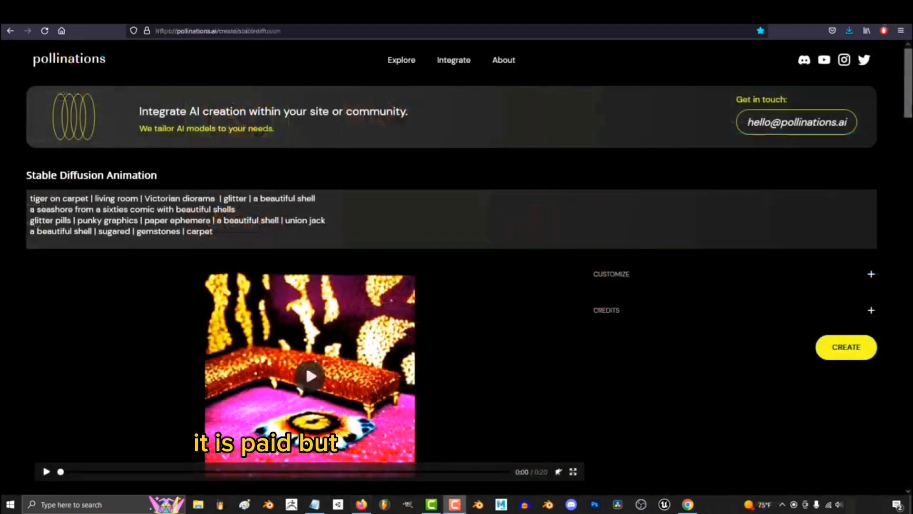
- Look through the sample frames on the Pollinations Stable Diffusion Animation page
{"action": "scroll", "coordinate": [457, 266], "scroll_direction": "down", "scroll_amount": 4}
{"action": "scroll", "coordinate": [309, 266], "scroll_direction": "down", "scroll_amount": 20}
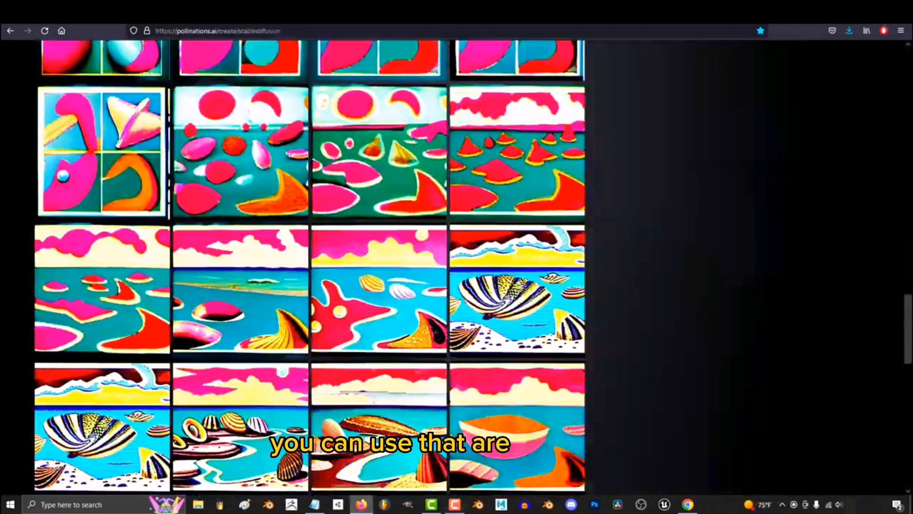
{"action": "scroll", "coordinate": [309, 266], "scroll_direction": "down", "scroll_amount": 3}
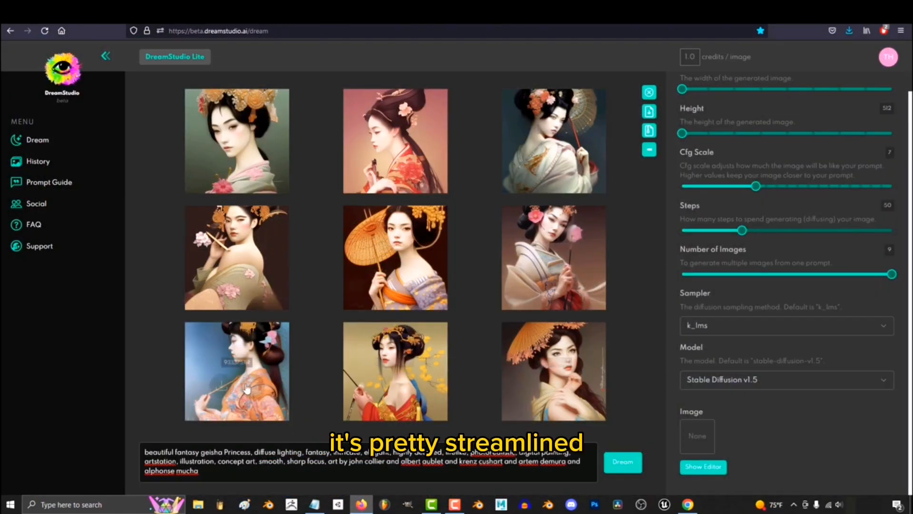
- Try the image width and height settings and return both to 512
{"action": "scroll", "coordinate": [851, 398], "scroll_direction": "up", "scroll_amount": 1}
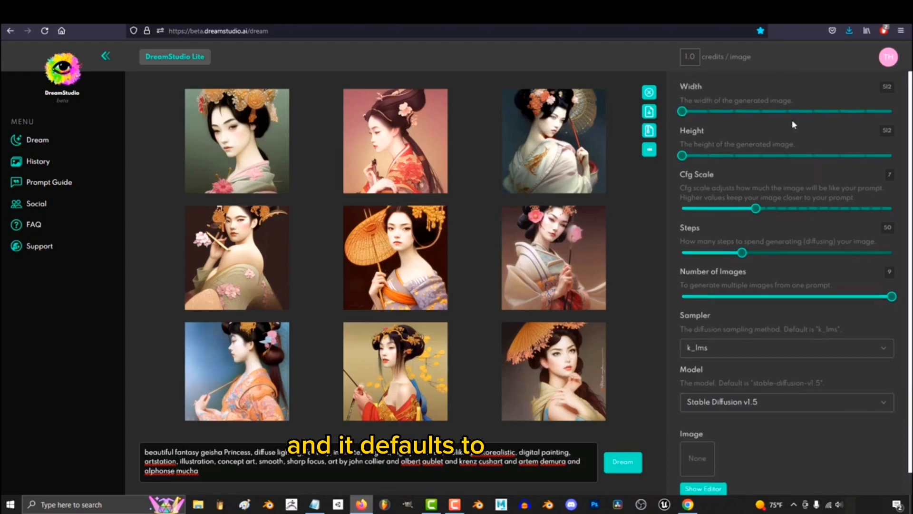
{"action": "left_click", "coordinate": [888, 58]}
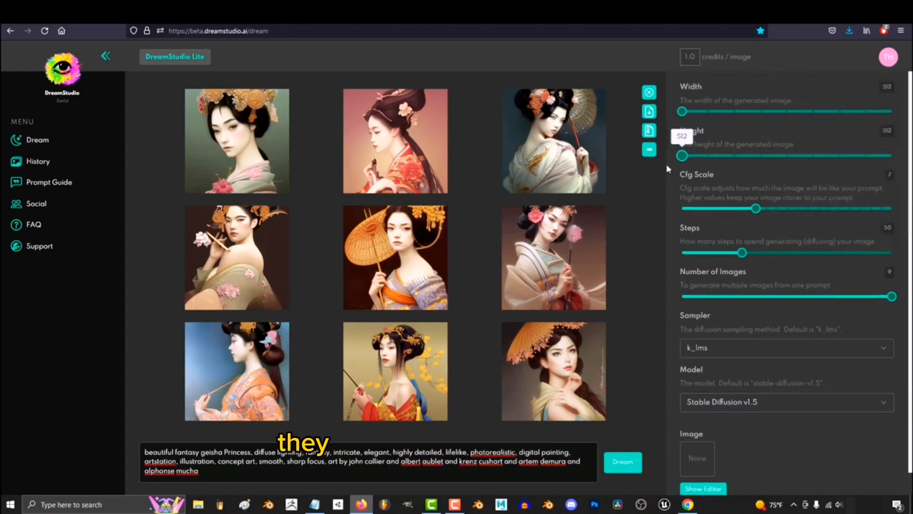
{"action": "scroll", "coordinate": [809, 289], "scroll_direction": "down", "scroll_amount": 1}
{"action": "mouse_move", "coordinate": [682, 103]}
{"action": "left_mouse_down"}
{"action": "mouse_move", "coordinate": [857, 128]}
{"action": "mouse_move", "coordinate": [681, 110]}
{"action": "left_mouse_up"}
{"action": "left_click_drag", "start_coordinate": [682, 147], "coordinate": [667, 174]}
{"action": "left_click_drag", "start_coordinate": [682, 102], "coordinate": [679, 176]}
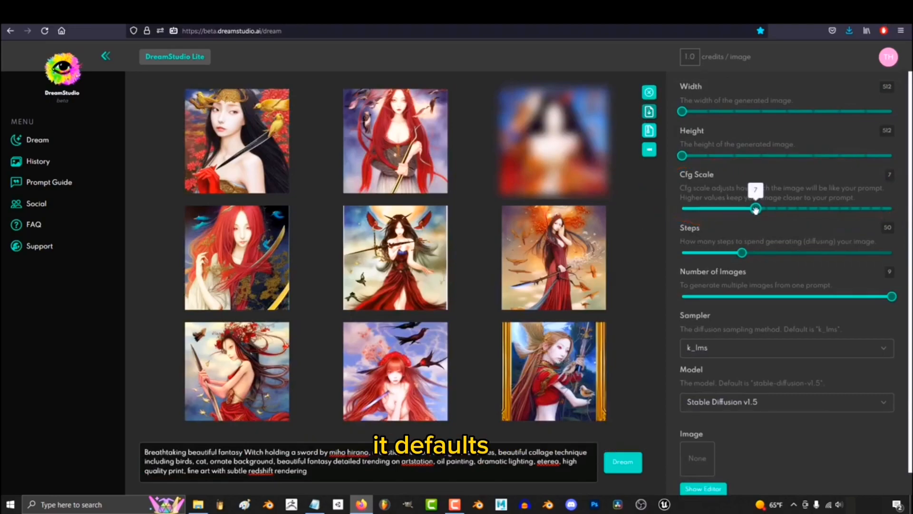
- Generate the fantasy witch images with a Cfg Scale of 0 and again with a Cfg Scale of 20
{"action": "left_click_drag", "start_coordinate": [683, 210], "coordinate": [678, 210]}
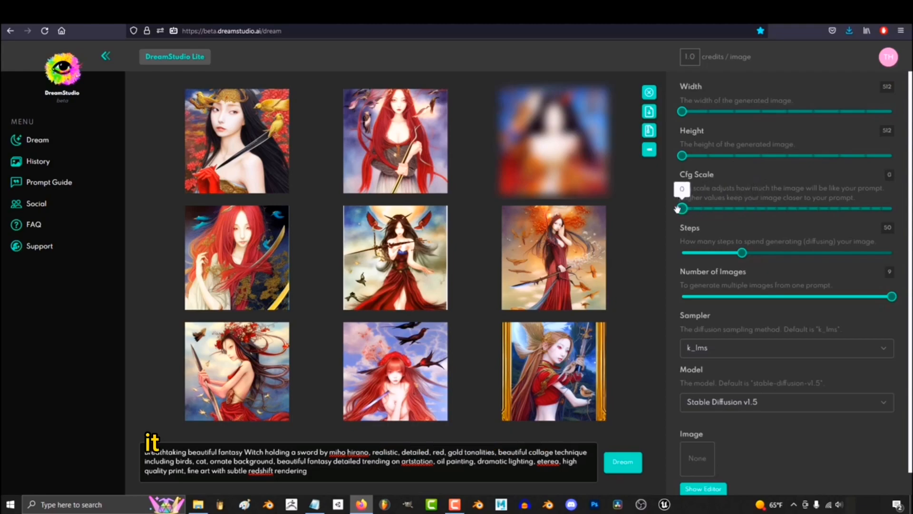
{"action": "left_click", "coordinate": [625, 461]}
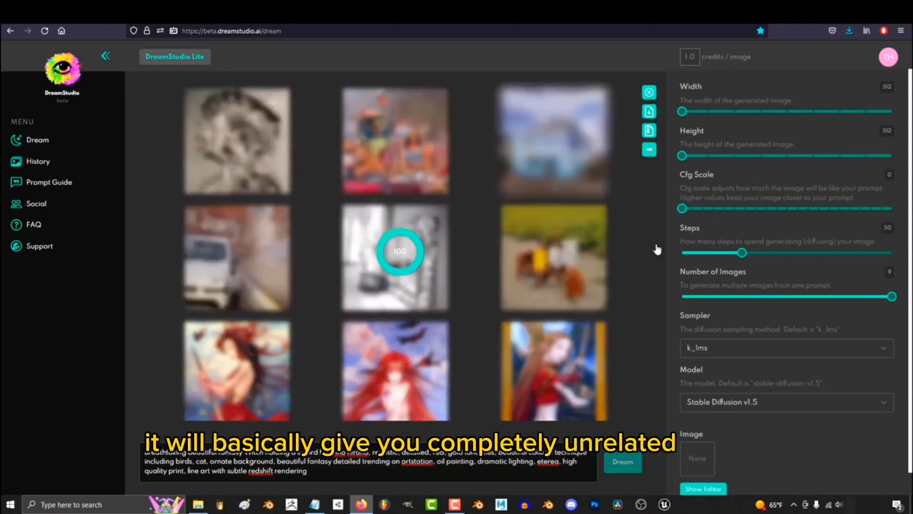
{"action": "left_click_drag", "start_coordinate": [682, 208], "coordinate": [898, 223]}
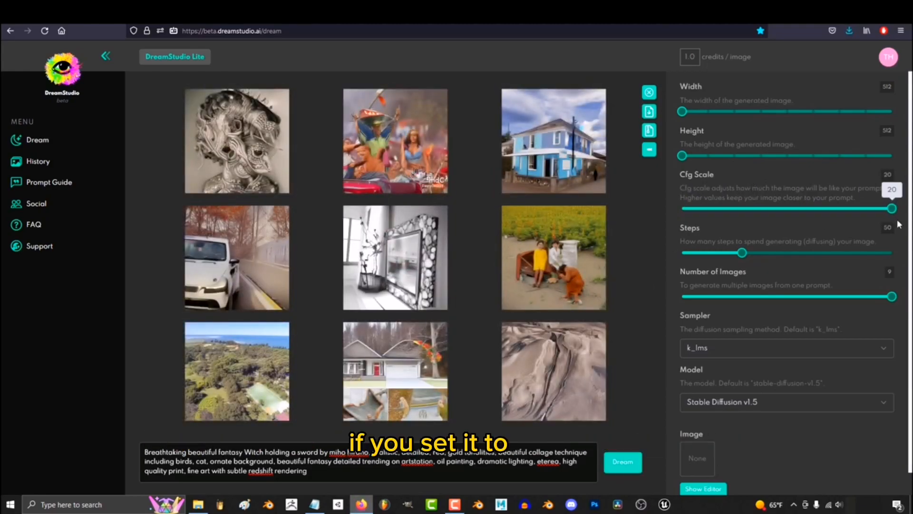
{"action": "left_click", "coordinate": [626, 468]}
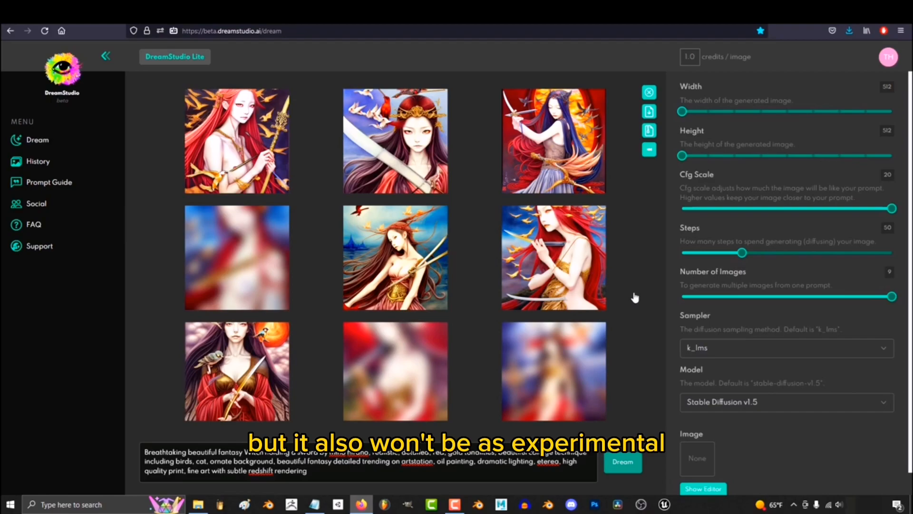
- Set the Cfg Scale back to 7 and generate the fantasy witch images again
{"action": "mouse_move", "coordinate": [244, 261]}
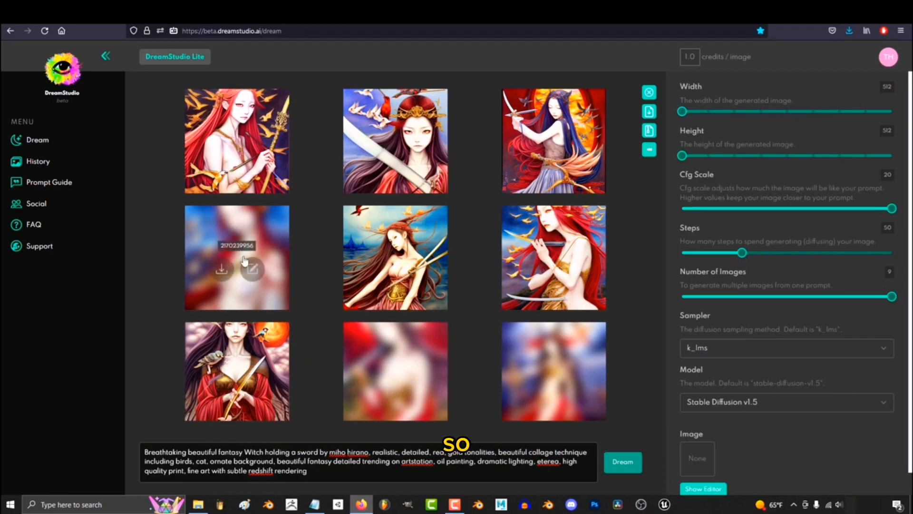
{"action": "mouse_move", "coordinate": [892, 210]}
{"action": "left_click_drag", "start_coordinate": [827, 227], "coordinate": [755, 221]}
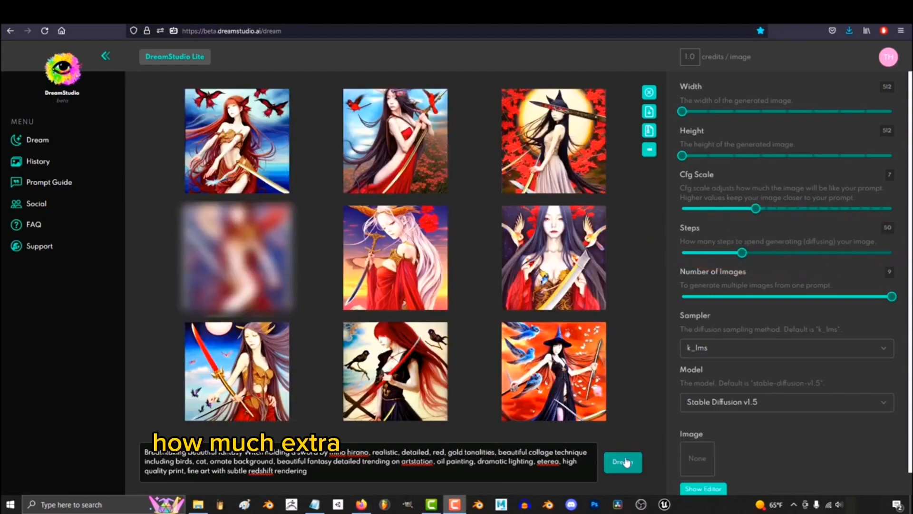
{"action": "left_click", "coordinate": [626, 461]}
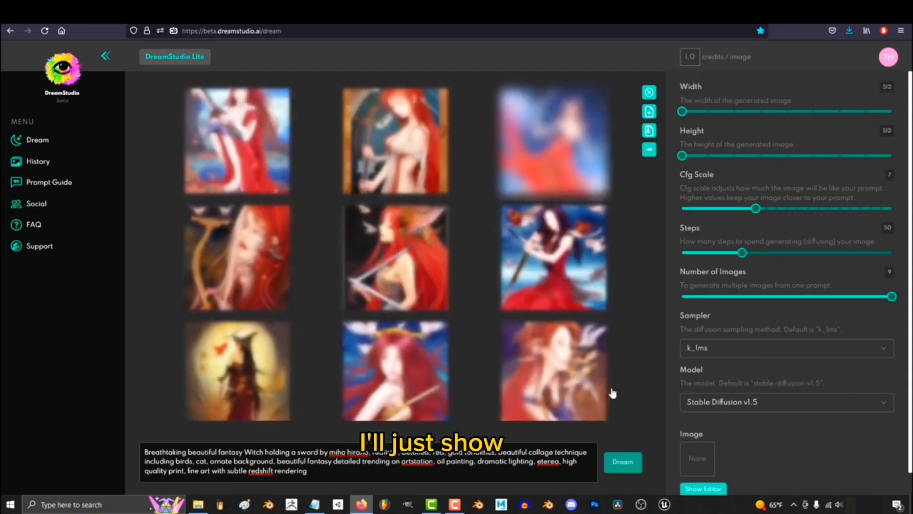
- Generate the fantasy witch images with Steps at 10 and again with Steps at 150
{"action": "left_click_drag", "start_coordinate": [740, 253], "coordinate": [685, 256]}
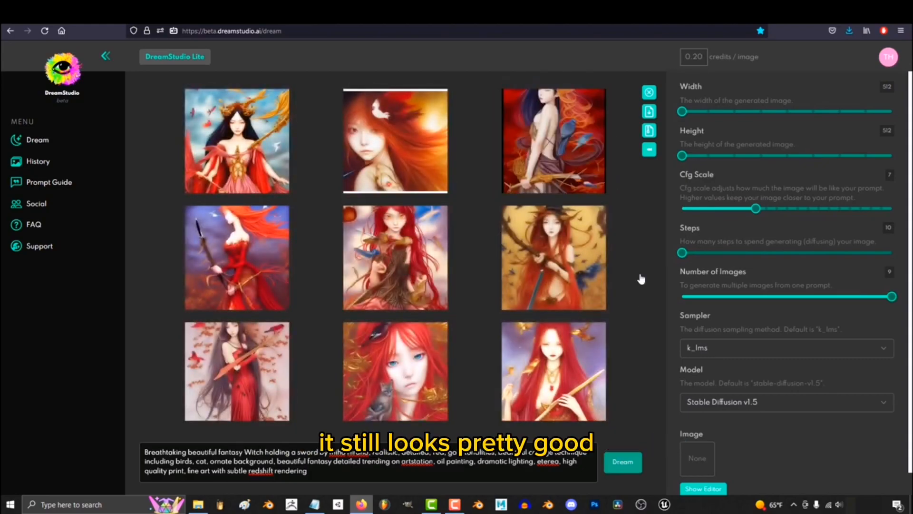
{"action": "left_click_drag", "start_coordinate": [697, 256], "coordinate": [891, 252]}
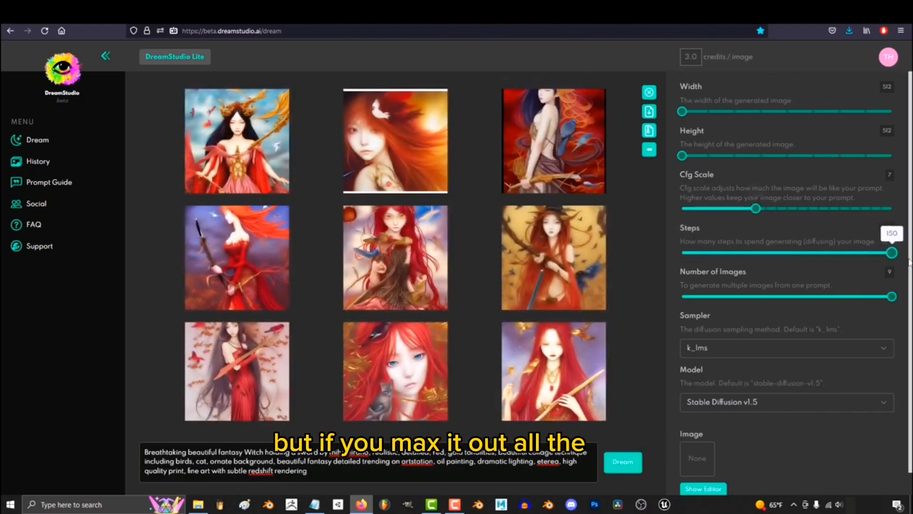
{"action": "left_click", "coordinate": [622, 463]}
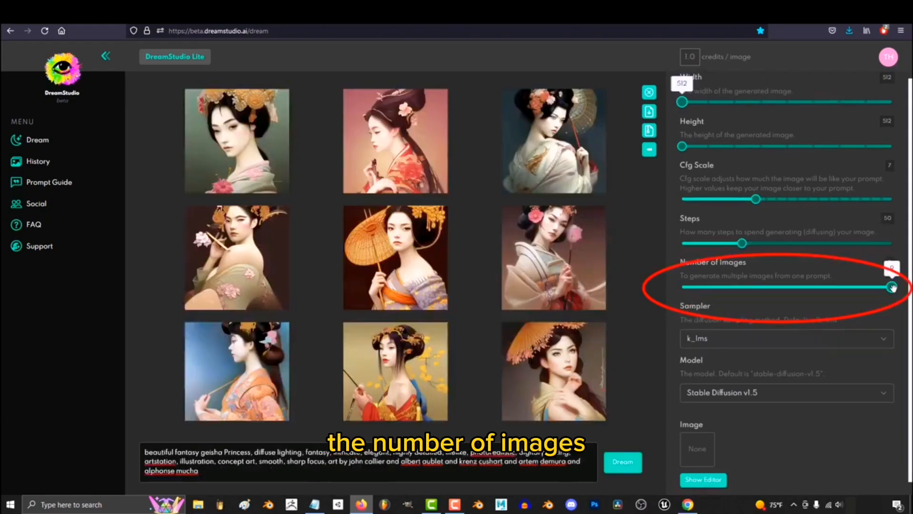
- Try changing the number of images and return it to 9
{"action": "mouse_move", "coordinate": [892, 287]}
{"action": "left_mouse_down"}
{"action": "mouse_move", "coordinate": [693, 292]}
{"action": "mouse_move", "coordinate": [887, 292]}
{"action": "left_mouse_up"}
{"action": "left_click_drag", "start_coordinate": [826, 297], "coordinate": [891, 291]}
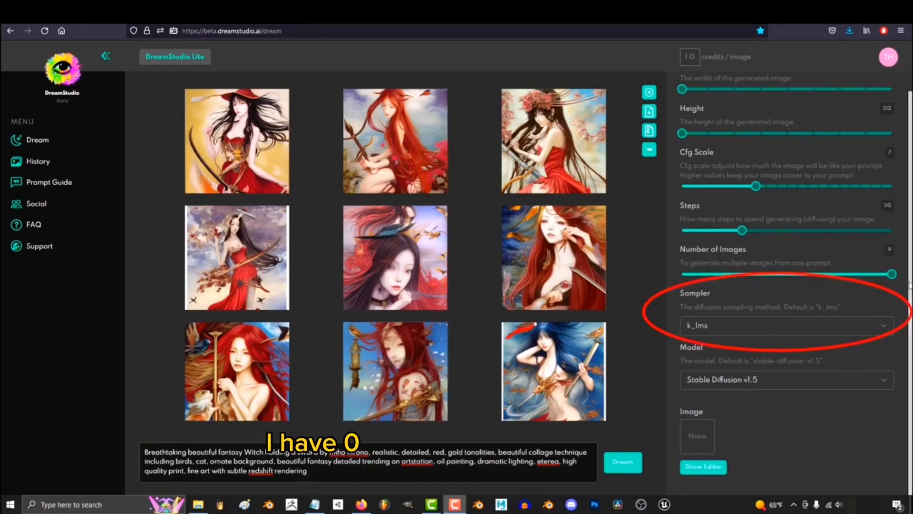
- Generate the fantasy witch images with different samplers, including k_dpm_2_ancestral, k_heun and ddim
{"action": "left_click", "coordinate": [732, 328]}
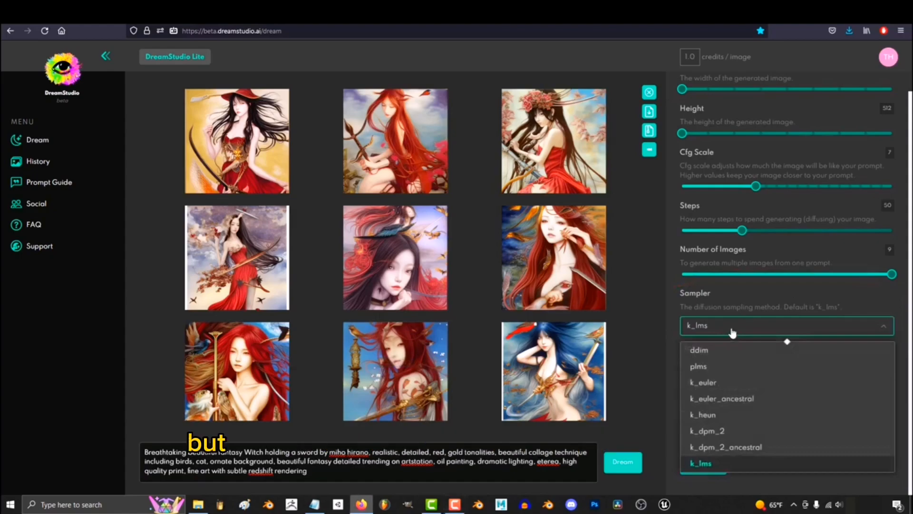
{"action": "left_click", "coordinate": [732, 331]}
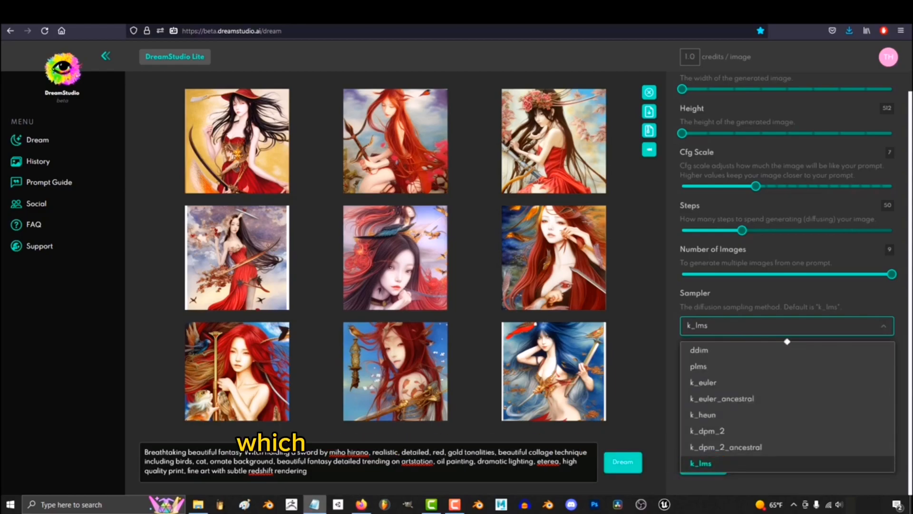
{"action": "left_click", "coordinate": [726, 446]}
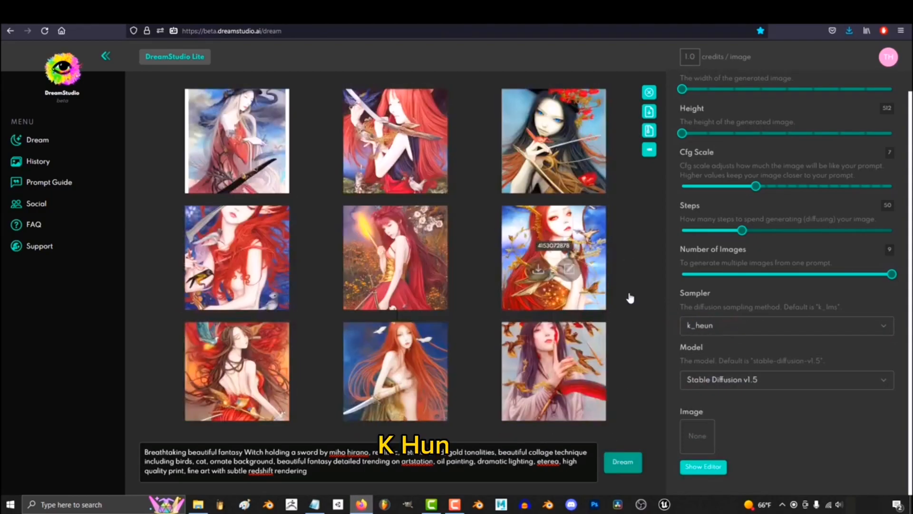
{"action": "left_click", "coordinate": [627, 467]}
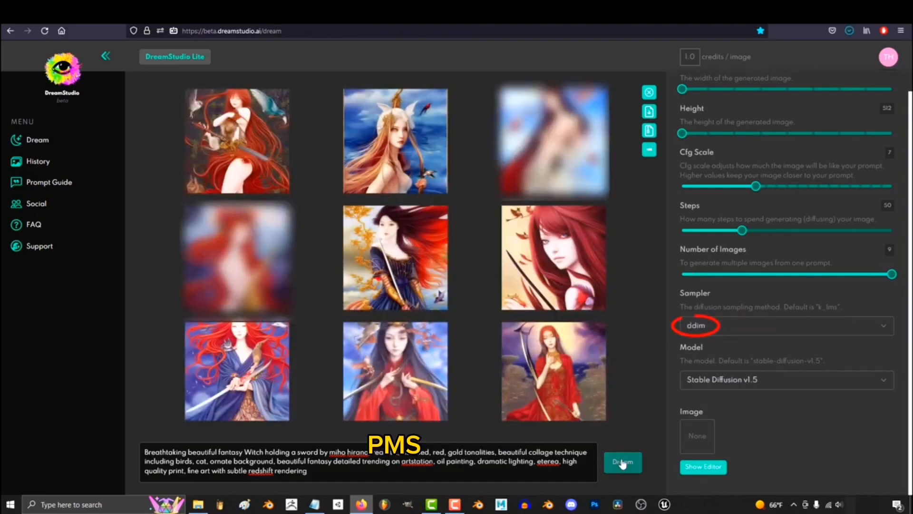
{"action": "left_click", "coordinate": [622, 464]}
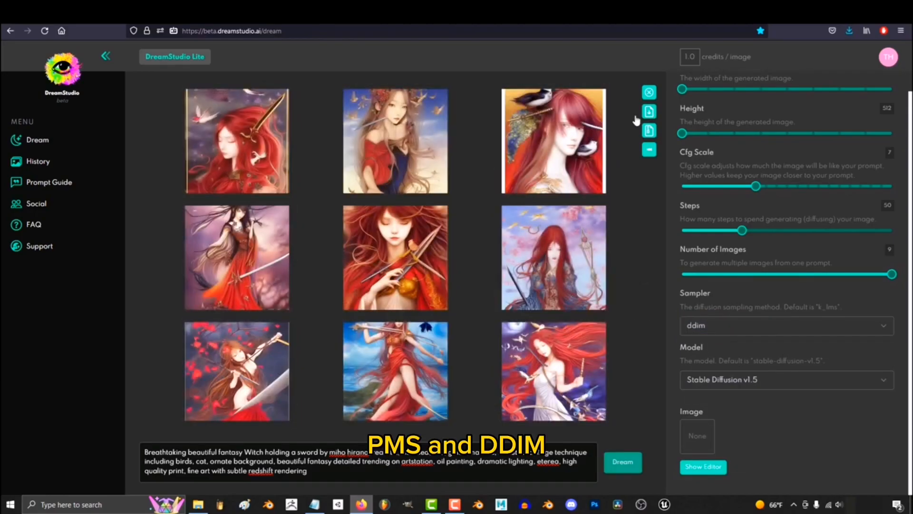
- Set the sampler back to k_lms and download the generated images
{"action": "left_click", "coordinate": [761, 325]}
{"action": "left_click", "coordinate": [704, 464]}
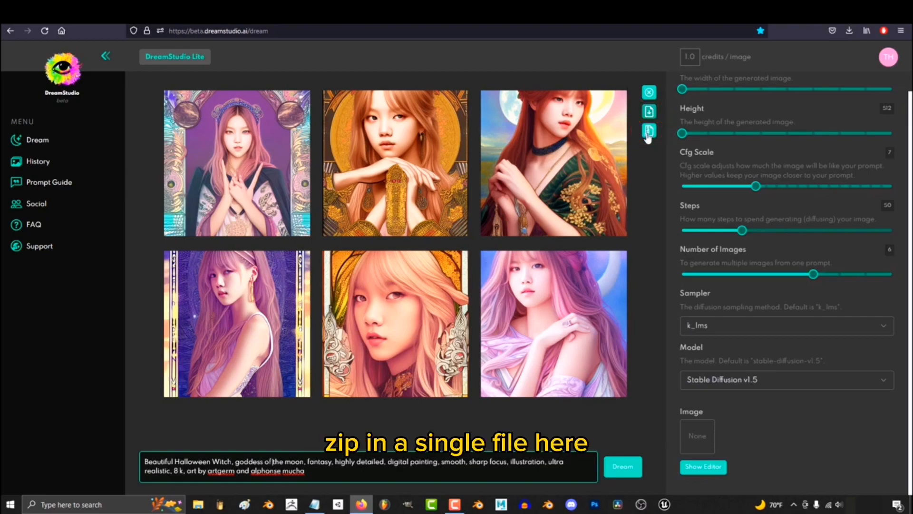
{"action": "left_click", "coordinate": [648, 112]}
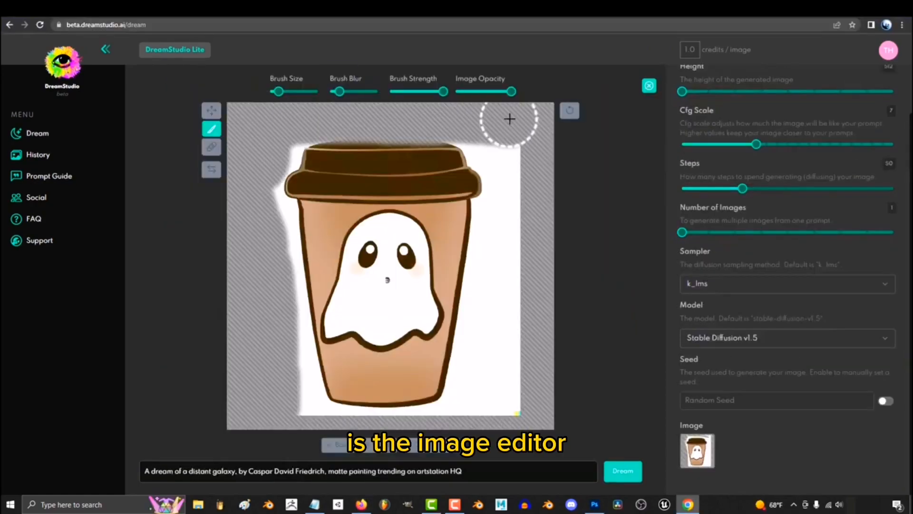
- Erase the remaining white background beside the coffee cup in the image editor
{"action": "mouse_move", "coordinate": [506, 387]}
{"action": "left_mouse_down"}
{"action": "mouse_move", "coordinate": [450, 115]}
{"action": "mouse_move", "coordinate": [471, 243]}
{"action": "left_mouse_up"}
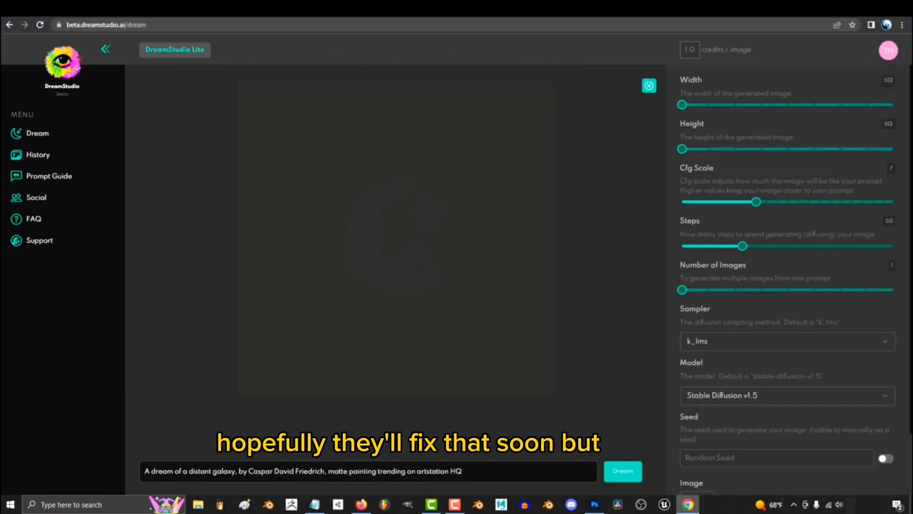
- Open the image editor and upload the ToGoCoffeeGhost image
{"action": "scroll", "coordinate": [780, 453], "scroll_direction": "down", "scroll_amount": 1}
{"action": "left_click", "coordinate": [704, 461]}
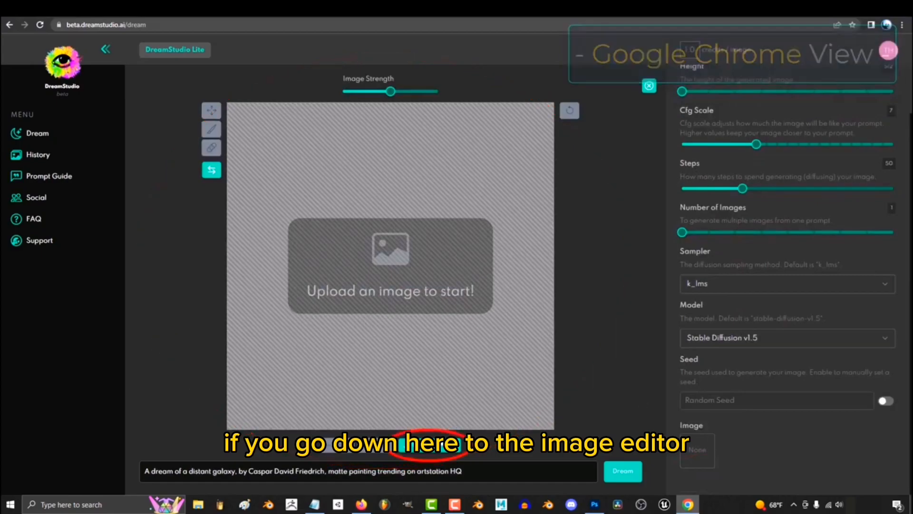
{"action": "left_click", "coordinate": [431, 444]}
{"action": "left_click", "coordinate": [315, 143]}
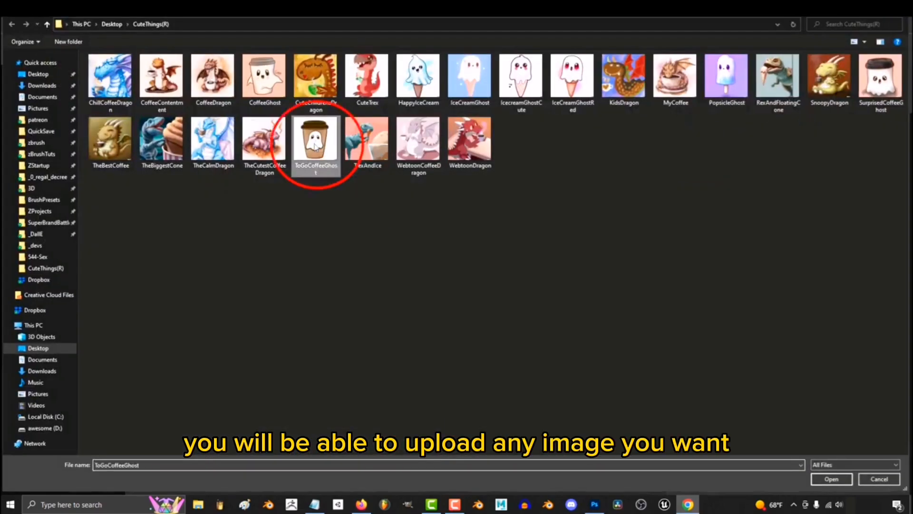
{"action": "double_click", "coordinate": [315, 145]}
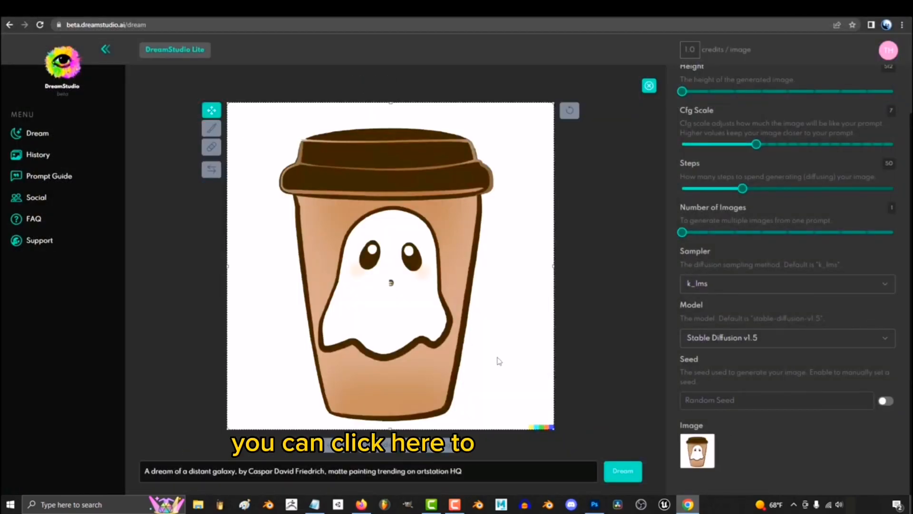
- Scale the coffee cup image down slightly and reposition it near the middle of the canvas
{"action": "mouse_move", "coordinate": [552, 427]}
{"action": "left_mouse_down"}
{"action": "mouse_move", "coordinate": [462, 265]}
{"action": "mouse_move", "coordinate": [499, 414]}
{"action": "left_mouse_up"}
{"action": "left_click_drag", "start_coordinate": [394, 257], "coordinate": [421, 271]}
- Adjust the eraser brush size to about 100 px and erase the white background on the left side of the cup
{"action": "left_click", "coordinate": [212, 128]}
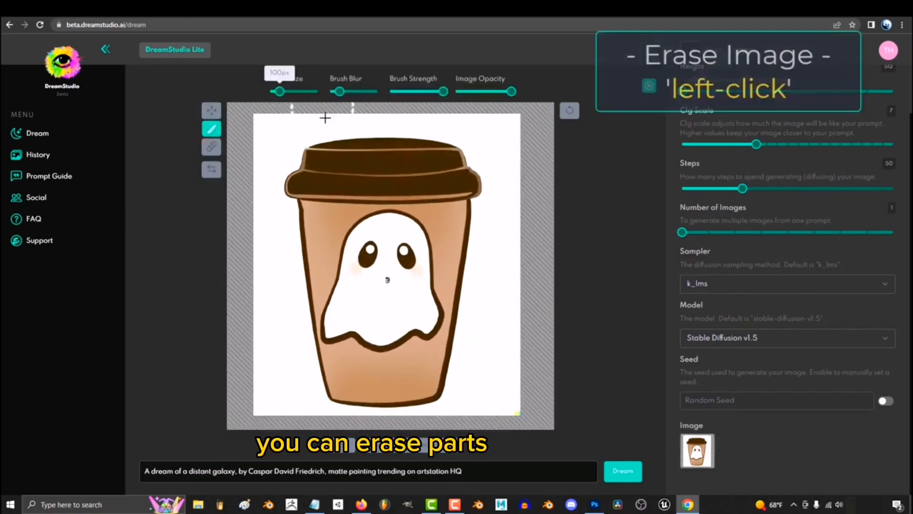
{"action": "mouse_move", "coordinate": [254, 309]}
{"action": "left_mouse_down"}
{"action": "mouse_move", "coordinate": [264, 373]}
{"action": "mouse_move", "coordinate": [240, 193]}
{"action": "mouse_move", "coordinate": [255, 130]}
{"action": "left_mouse_up"}
{"action": "mouse_move", "coordinate": [280, 91]}
{"action": "left_mouse_down"}
{"action": "mouse_move", "coordinate": [353, 120]}
{"action": "mouse_move", "coordinate": [261, 112]}
{"action": "mouse_move", "coordinate": [278, 92]}
{"action": "left_mouse_up"}
{"action": "mouse_move", "coordinate": [253, 157]}
{"action": "left_mouse_down"}
{"action": "mouse_move", "coordinate": [261, 133]}
{"action": "mouse_move", "coordinate": [316, 112]}
{"action": "mouse_move", "coordinate": [455, 114]}
{"action": "mouse_move", "coordinate": [504, 140]}
{"action": "left_mouse_up"}
- Erase the white background on the cup's right side with brush blur at its minimum, undoing the last stroke
{"action": "mouse_move", "coordinate": [338, 91]}
{"action": "left_click_drag", "start_coordinate": [332, 95], "coordinate": [329, 92]}
{"action": "left_click_drag", "start_coordinate": [513, 112], "coordinate": [501, 339]}
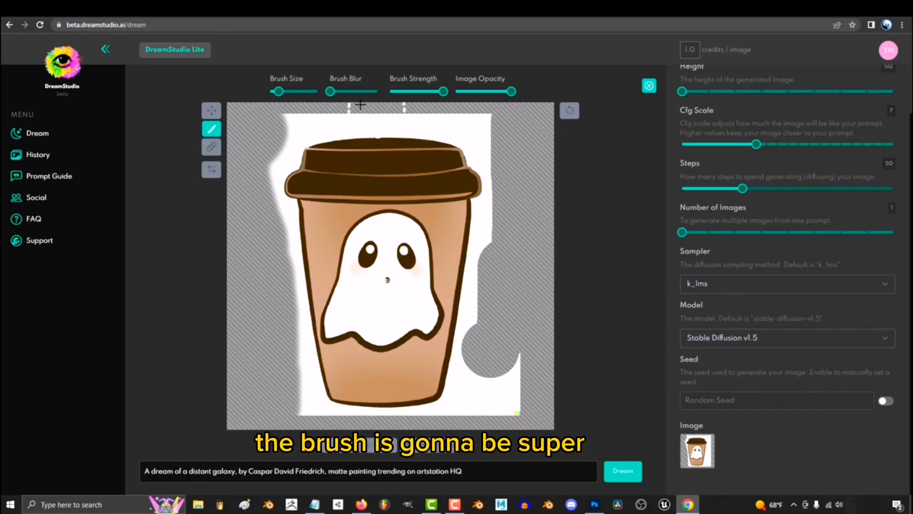
{"action": "mouse_move", "coordinate": [506, 383]}
{"action": "left_mouse_down"}
{"action": "mouse_move", "coordinate": [518, 366]}
{"action": "mouse_move", "coordinate": [403, 212]}
{"action": "mouse_move", "coordinate": [437, 385]}
{"action": "left_mouse_up"}
{"action": "key", "text": "ctrl+z"}
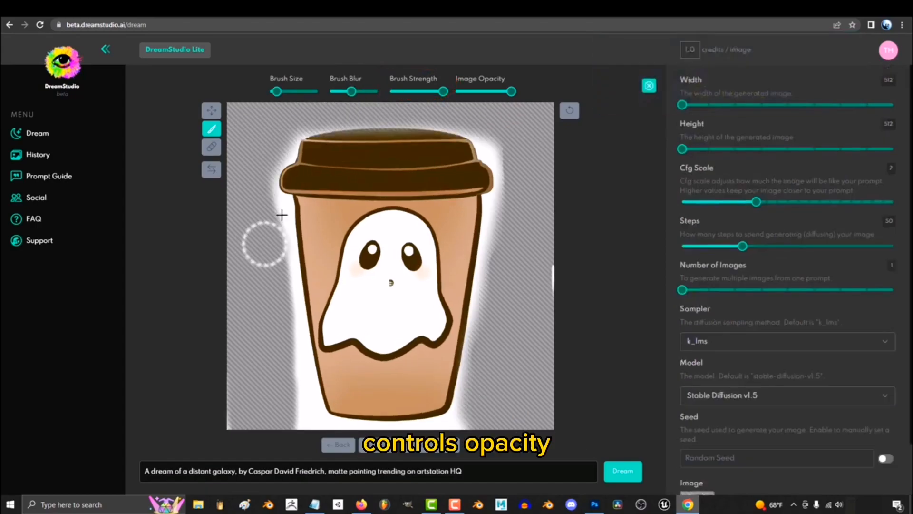
- Try erasing over the ghost with reduced and then full brush strength, undoing each stroke
{"action": "left_click_drag", "start_coordinate": [442, 92], "coordinate": [421, 93]}
{"action": "mouse_move", "coordinate": [413, 210]}
{"action": "left_mouse_down"}
{"action": "mouse_move", "coordinate": [404, 304]}
{"action": "mouse_move", "coordinate": [399, 266]}
{"action": "left_mouse_up"}
{"action": "key", "text": "ctrl+z"}
{"action": "left_click_drag", "start_coordinate": [447, 96], "coordinate": [452, 97]}
{"action": "mouse_move", "coordinate": [414, 197]}
{"action": "left_mouse_down"}
{"action": "mouse_move", "coordinate": [400, 310]}
{"action": "mouse_move", "coordinate": [410, 226]}
{"action": "mouse_move", "coordinate": [385, 245]}
{"action": "left_mouse_up"}
{"action": "key", "text": "ctrl+z"}
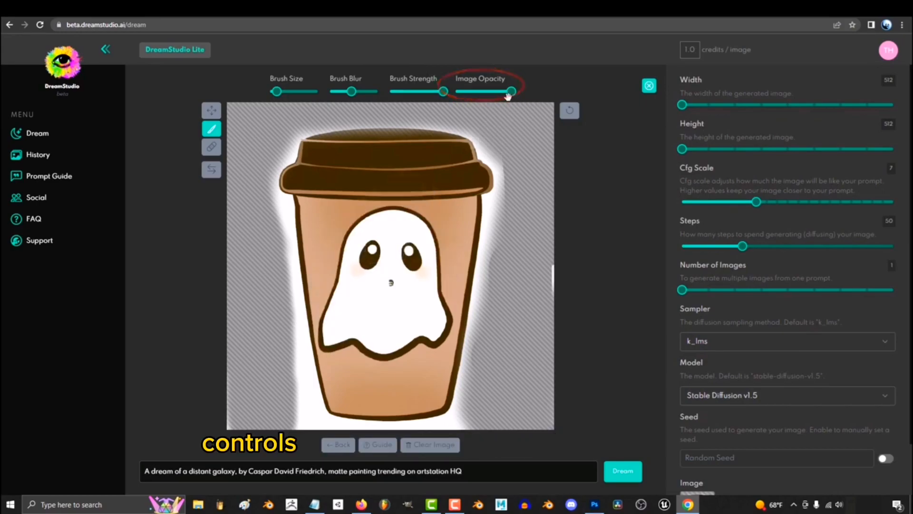
- Keep the image opacity at 100% and erase patches of the white background on both sides of the cup
{"action": "mouse_move", "coordinate": [511, 92]}
{"action": "left_mouse_down"}
{"action": "mouse_move", "coordinate": [464, 93]}
{"action": "mouse_move", "coordinate": [511, 91]}
{"action": "left_mouse_up"}
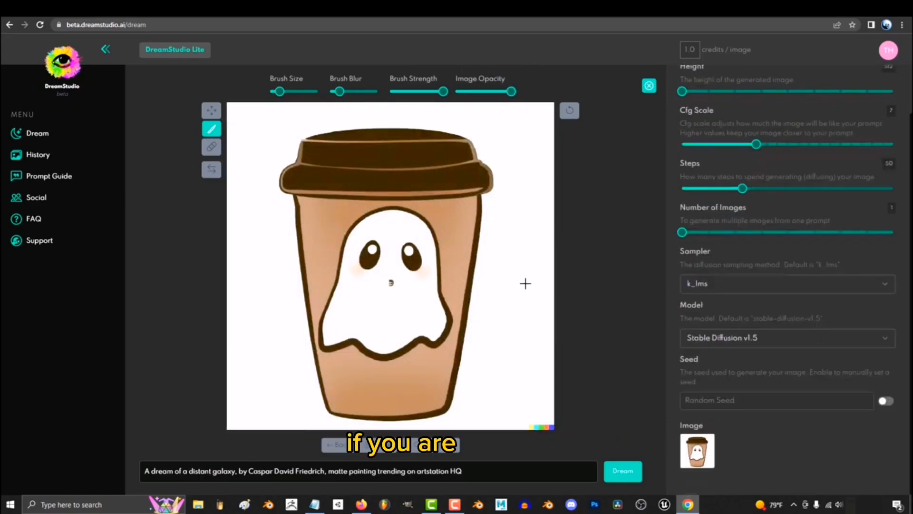
{"action": "mouse_move", "coordinate": [532, 305]}
{"action": "left_mouse_down"}
{"action": "mouse_move", "coordinate": [521, 326]}
{"action": "mouse_move", "coordinate": [534, 295]}
{"action": "mouse_move", "coordinate": [554, 286]}
{"action": "mouse_move", "coordinate": [569, 197]}
{"action": "left_mouse_up"}
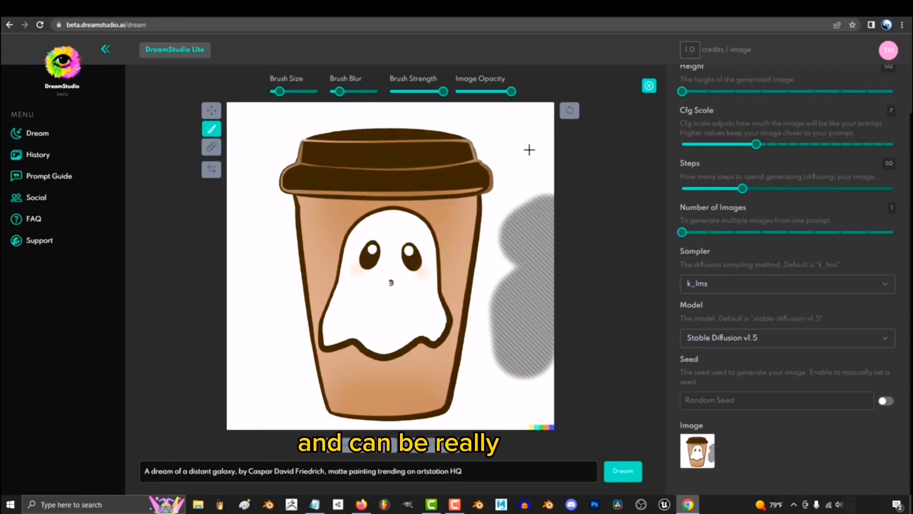
{"action": "left_click_drag", "start_coordinate": [504, 205], "coordinate": [528, 134]}
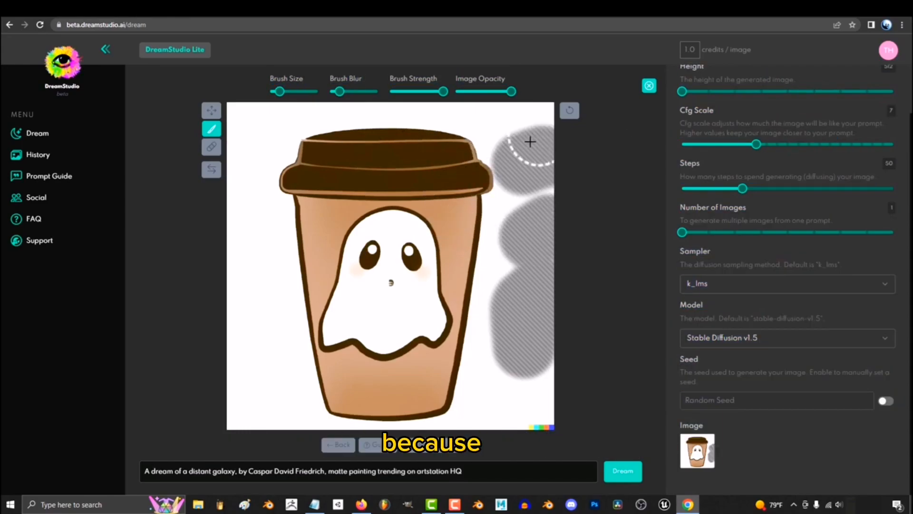
{"action": "left_click_drag", "start_coordinate": [258, 306], "coordinate": [260, 319]}
{"action": "left_click", "coordinate": [261, 387]}
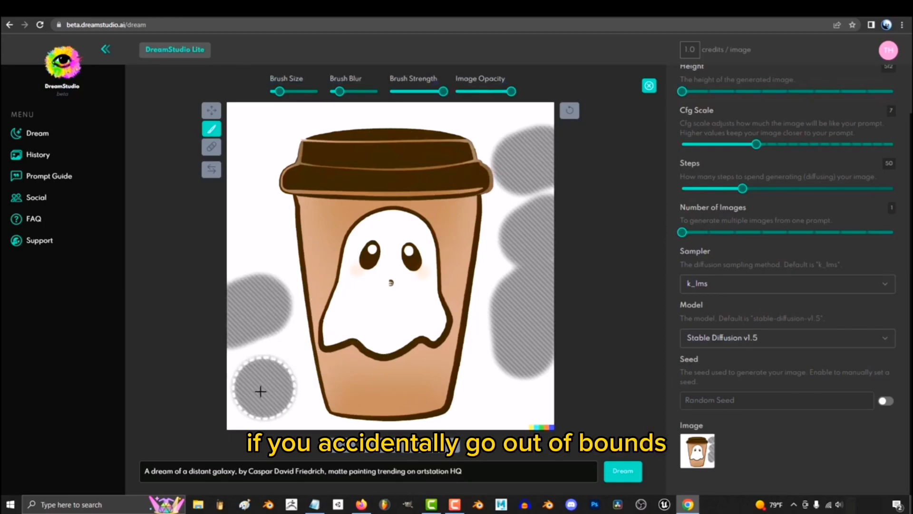
{"action": "left_click_drag", "start_coordinate": [251, 207], "coordinate": [256, 133]}
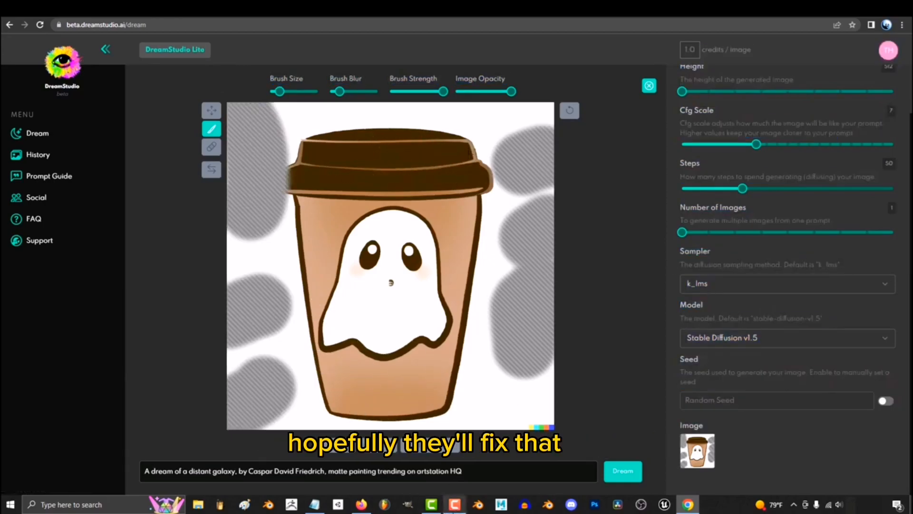
- Restore the erased areas across the cup's lid with the repair brush, and switch between the original picture and its edited version
{"action": "left_click", "coordinate": [211, 147]}
{"action": "mouse_move", "coordinate": [244, 189]}
{"action": "left_mouse_down"}
{"action": "mouse_move", "coordinate": [238, 237]}
{"action": "mouse_move", "coordinate": [277, 133]}
{"action": "mouse_move", "coordinate": [244, 428]}
{"action": "mouse_move", "coordinate": [515, 312]}
{"action": "mouse_move", "coordinate": [524, 155]}
{"action": "mouse_move", "coordinate": [490, 190]}
{"action": "left_mouse_up"}
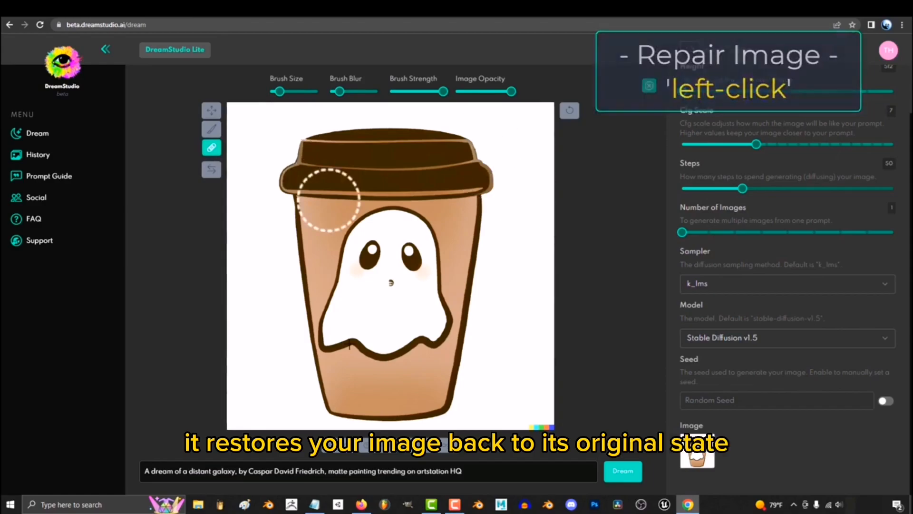
{"action": "left_click", "coordinate": [212, 169]}
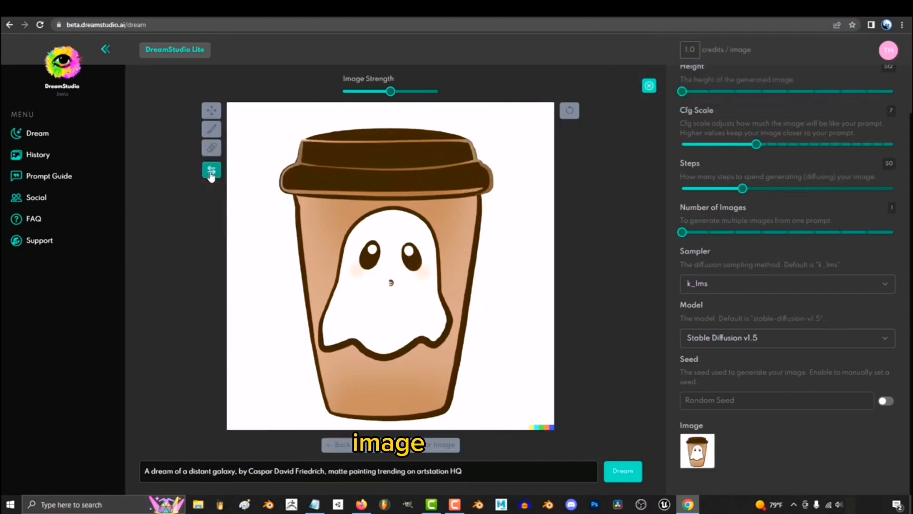
{"action": "left_click", "coordinate": [211, 129]}
{"action": "left_click", "coordinate": [211, 170]}
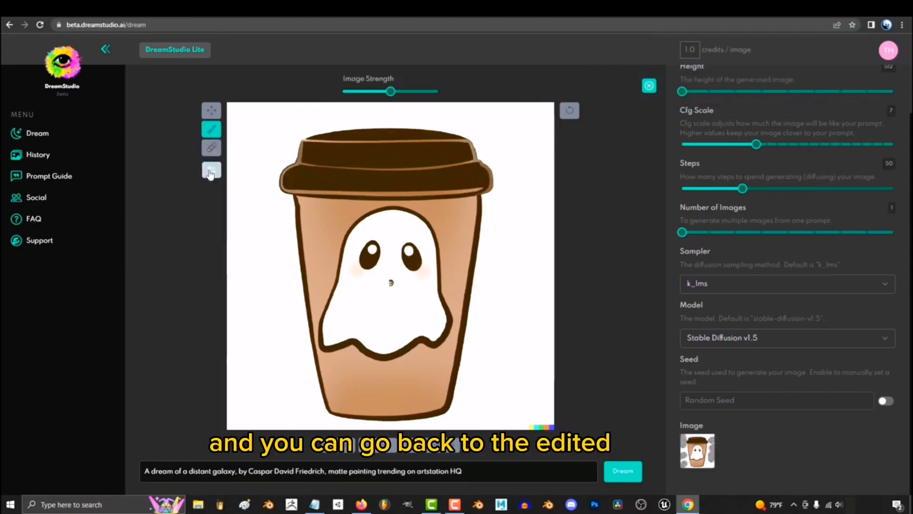
{"action": "left_click", "coordinate": [212, 130]}
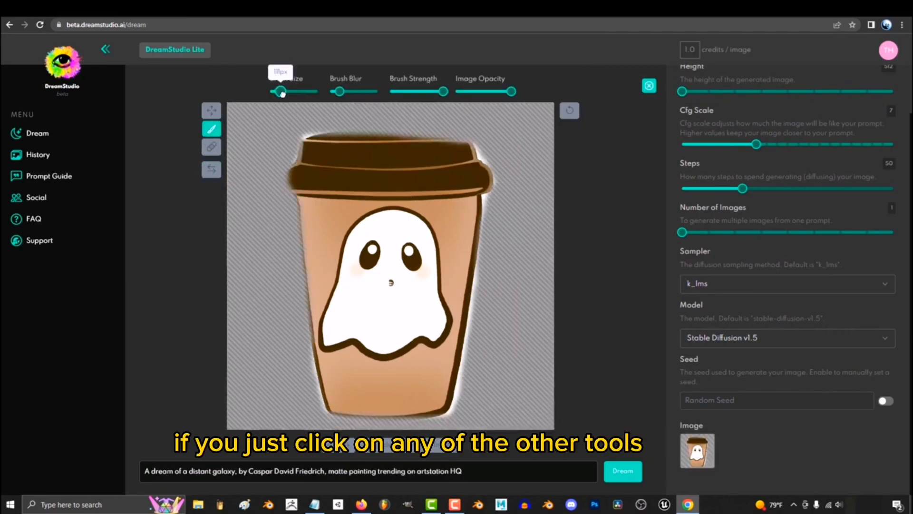
- Set the output to 9 images at 512 by 512 with Cfg Scale 7, and submit the prompt "beautiful fantasy galaxy"
{"action": "scroll", "coordinate": [691, 108], "scroll_direction": "up", "scroll_amount": 2}
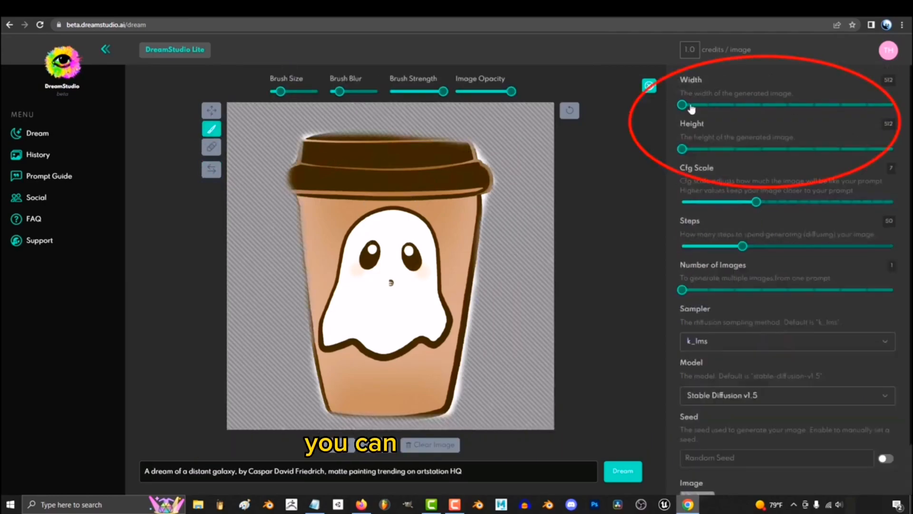
{"action": "mouse_move", "coordinate": [683, 105]}
{"action": "left_mouse_down"}
{"action": "mouse_move", "coordinate": [804, 105]}
{"action": "mouse_move", "coordinate": [683, 105]}
{"action": "left_mouse_up"}
{"action": "mouse_move", "coordinate": [682, 149]}
{"action": "left_mouse_down"}
{"action": "mouse_move", "coordinate": [811, 149]}
{"action": "mouse_move", "coordinate": [682, 149]}
{"action": "left_mouse_up"}
{"action": "mouse_move", "coordinate": [756, 202]}
{"action": "left_mouse_down"}
{"action": "mouse_move", "coordinate": [809, 201]}
{"action": "mouse_move", "coordinate": [756, 202]}
{"action": "left_mouse_up"}
{"action": "left_click_drag", "start_coordinate": [682, 289], "coordinate": [893, 289]}
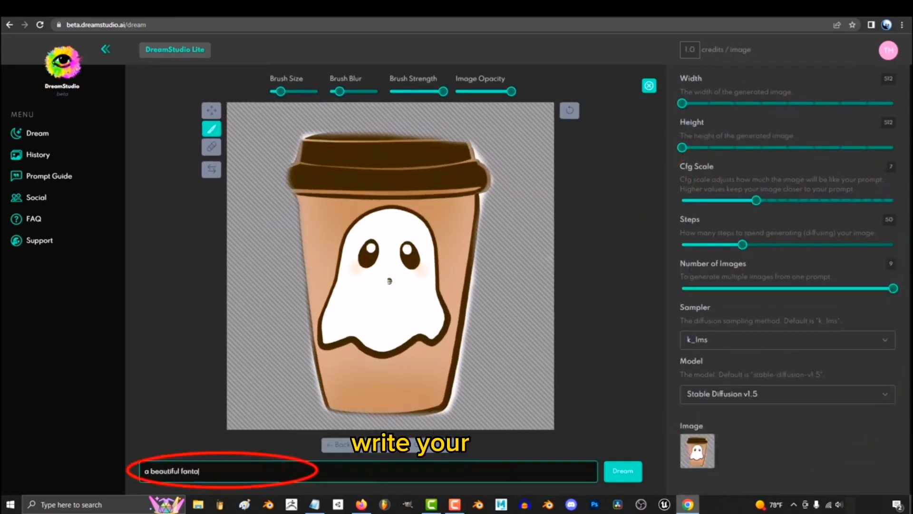
{"action": "type", "text": "sy galaxy nebula"}
{"action": "key", "text": "Return"}
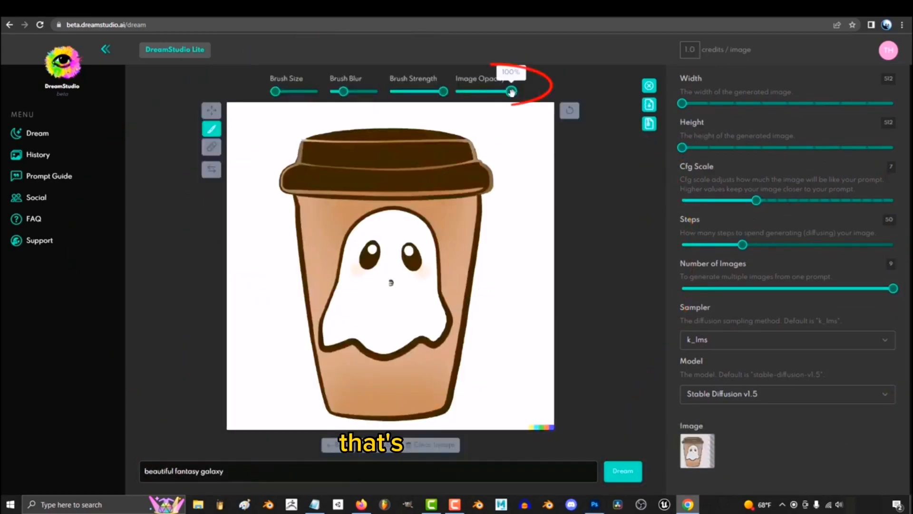
- Lower the coffee cup picture's image opacity to 48% and generate the images from the current prompt
{"action": "mouse_move", "coordinate": [511, 91]}
{"action": "left_mouse_down"}
{"action": "mouse_move", "coordinate": [483, 92]}
{"action": "mouse_move", "coordinate": [496, 91]}
{"action": "left_mouse_up"}
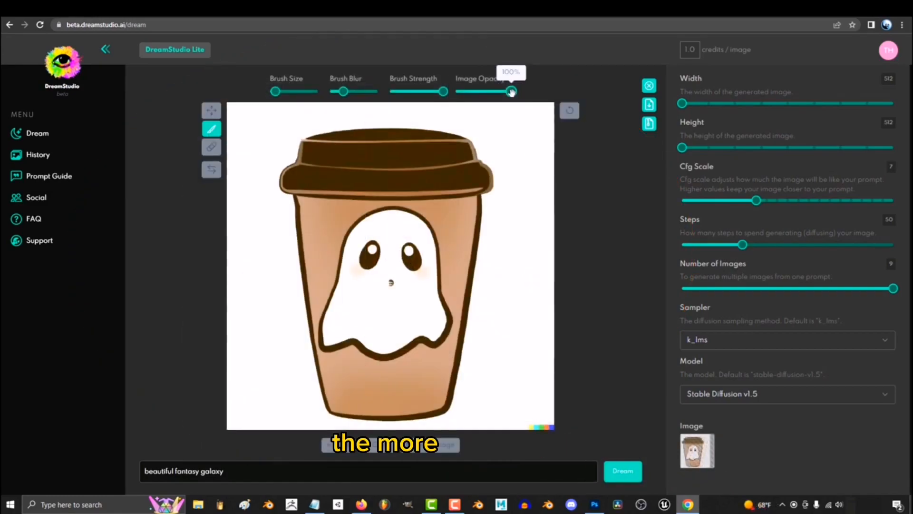
{"action": "left_click_drag", "start_coordinate": [509, 91], "coordinate": [482, 91]}
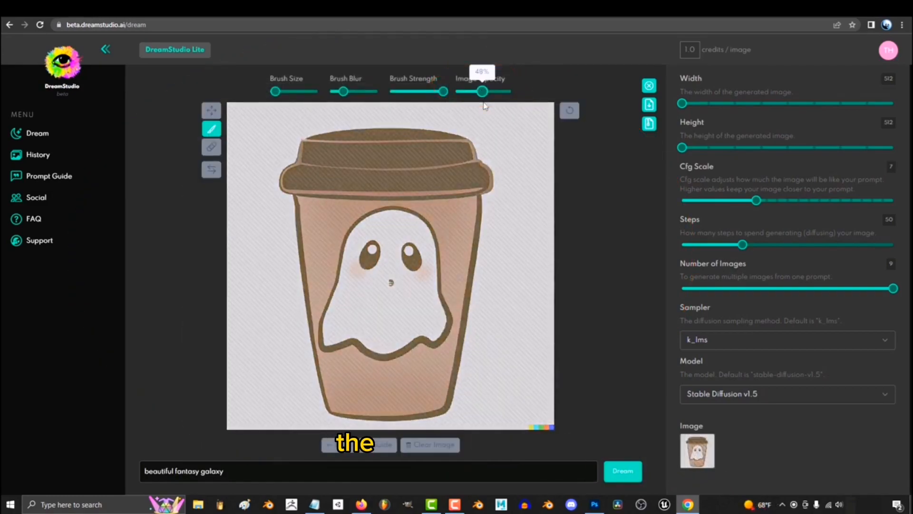
{"action": "left_click", "coordinate": [623, 471]}
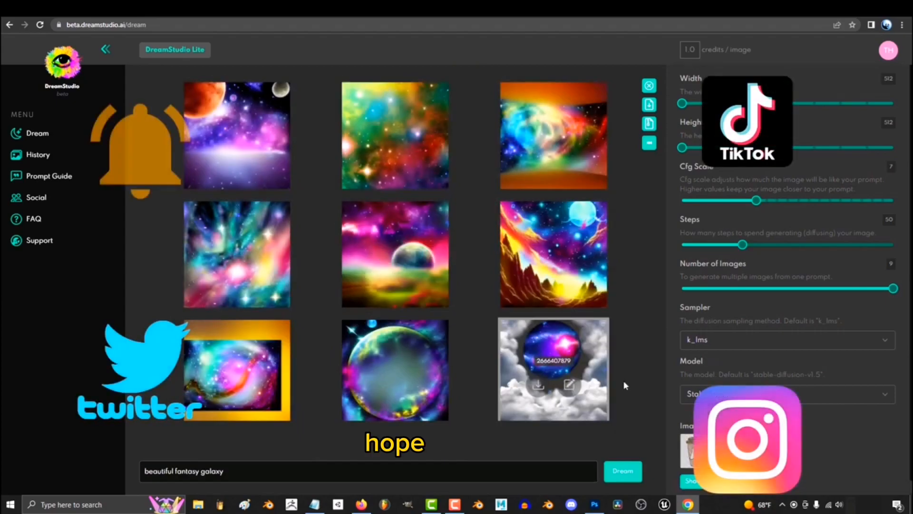